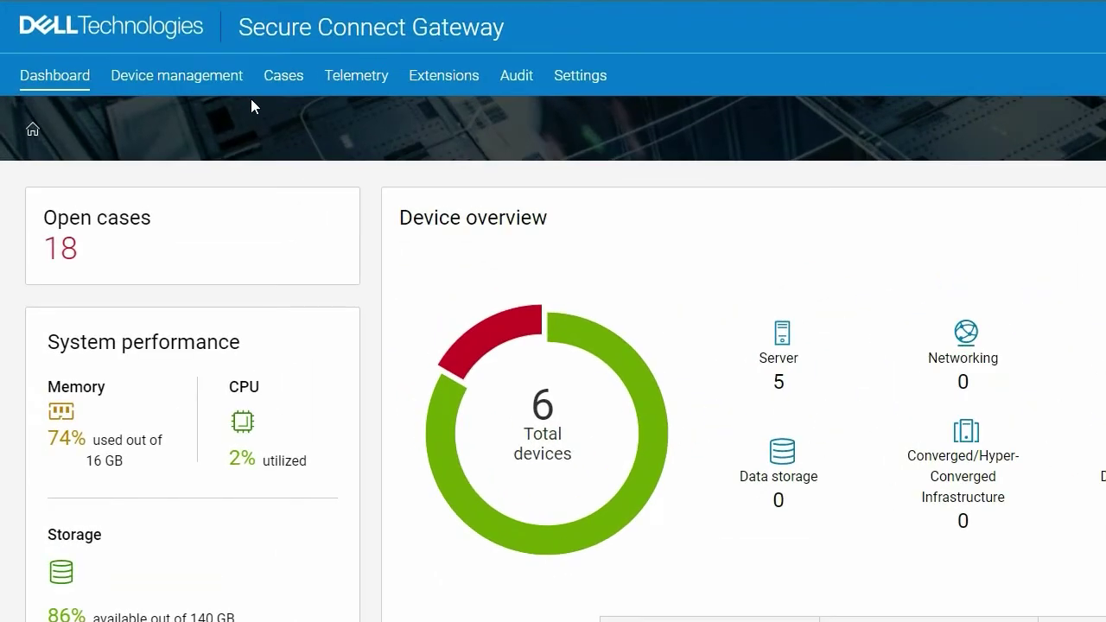
- Open Add device and try the iDRAC, Networking, Software and Converged/Hyper-Converged device types
{"action": "left_click", "coordinate": [228, 79]}
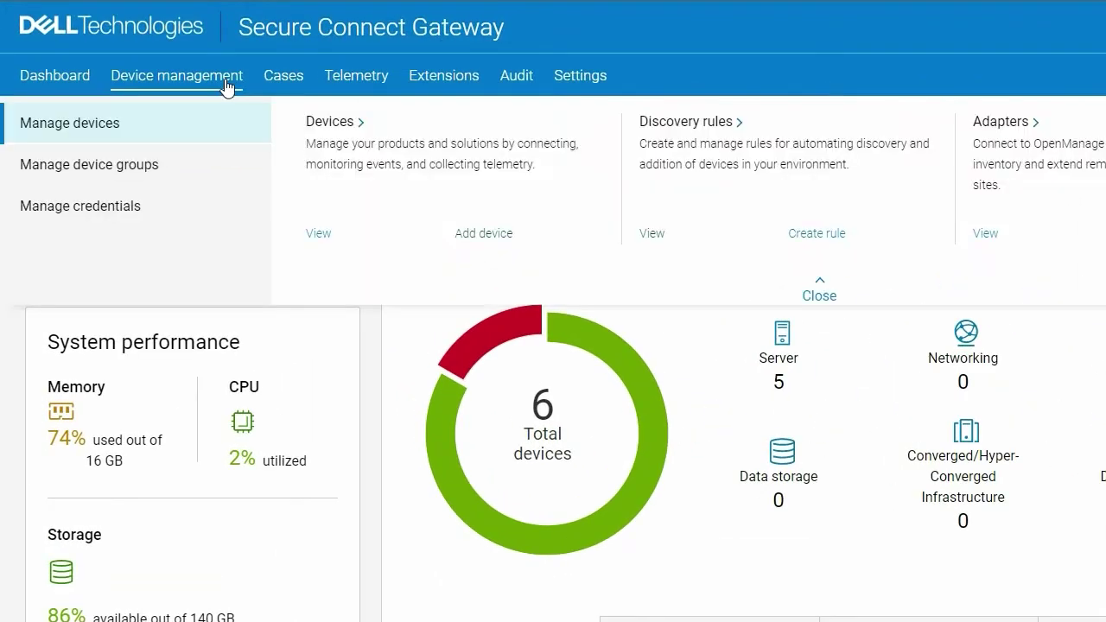
{"action": "left_click", "coordinate": [465, 236]}
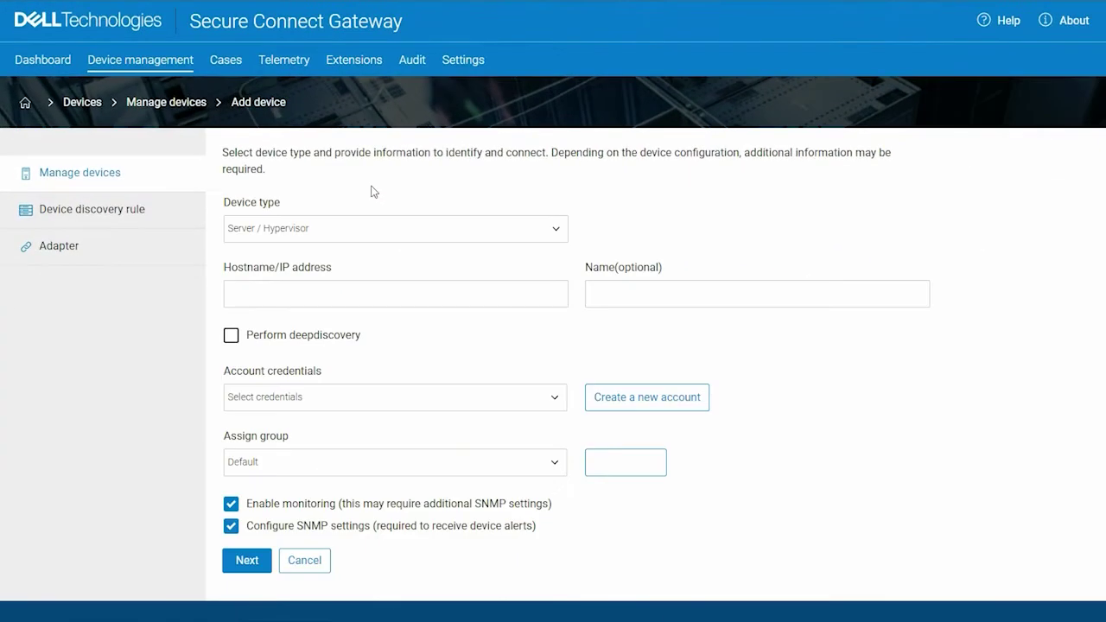
{"action": "left_click", "coordinate": [363, 232]}
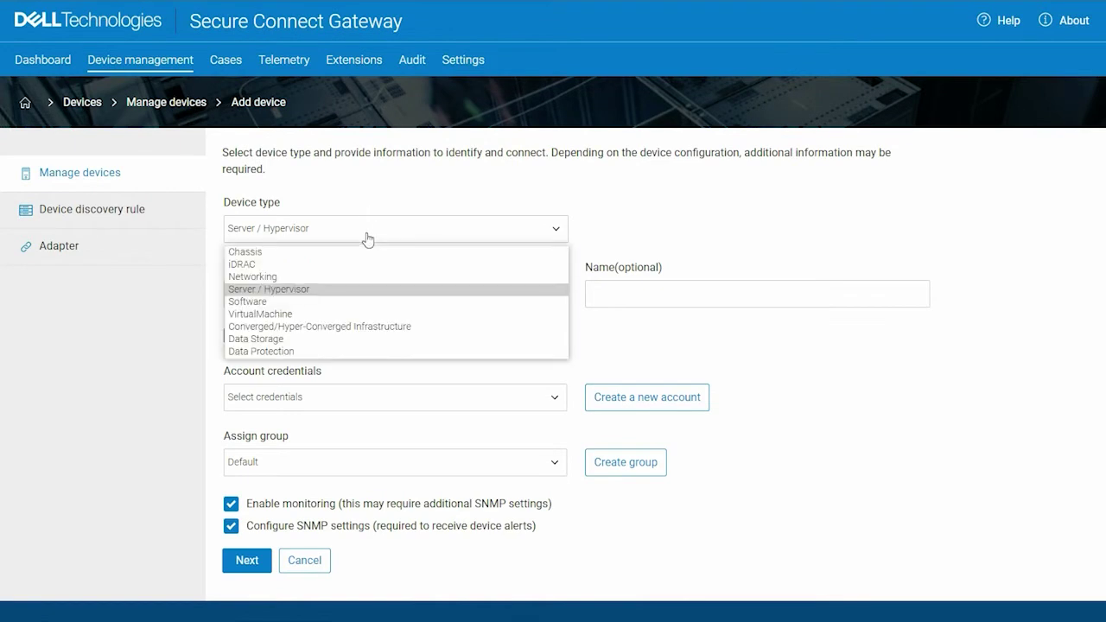
{"action": "left_click", "coordinate": [355, 264]}
{"action": "left_click", "coordinate": [356, 233]}
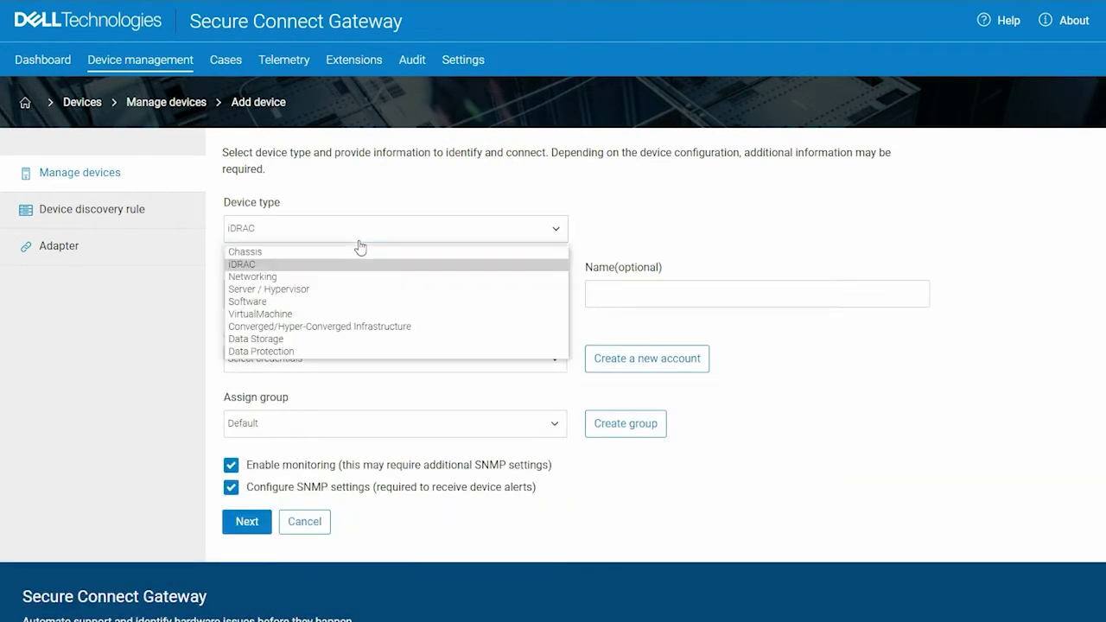
{"action": "left_click", "coordinate": [348, 279]}
{"action": "left_click", "coordinate": [361, 231]}
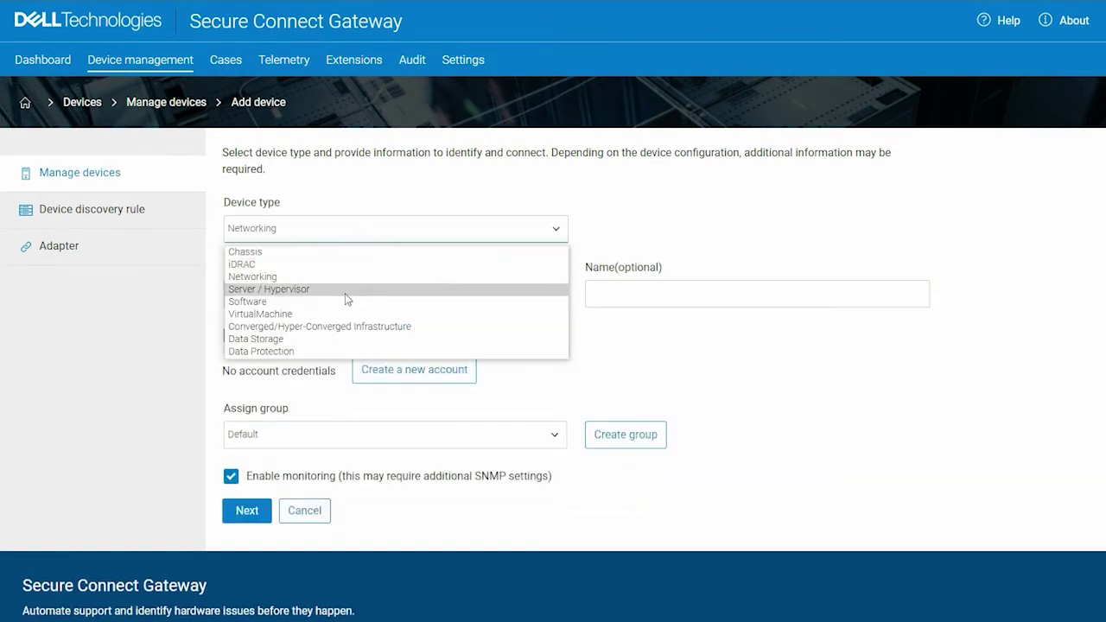
{"action": "left_click", "coordinate": [337, 302]}
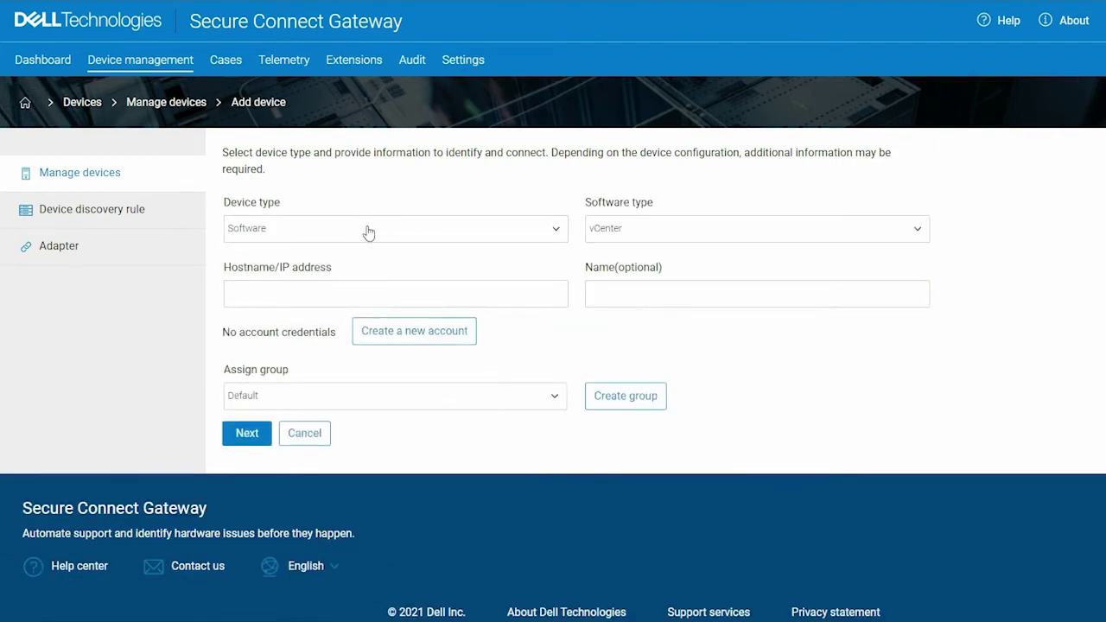
{"action": "left_click", "coordinate": [365, 230]}
{"action": "left_click", "coordinate": [319, 327]}
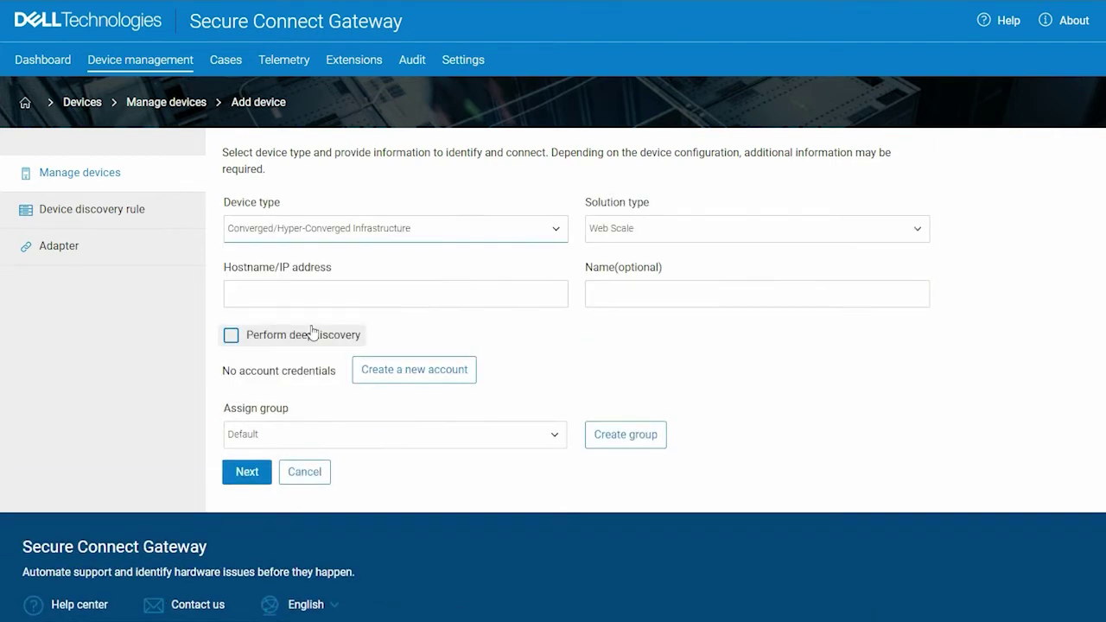
{"action": "left_click", "coordinate": [363, 233]}
- Set the device type to Chassis, address .28.15.4, and name 'Chassis Site A'
{"action": "left_click", "coordinate": [341, 257]}
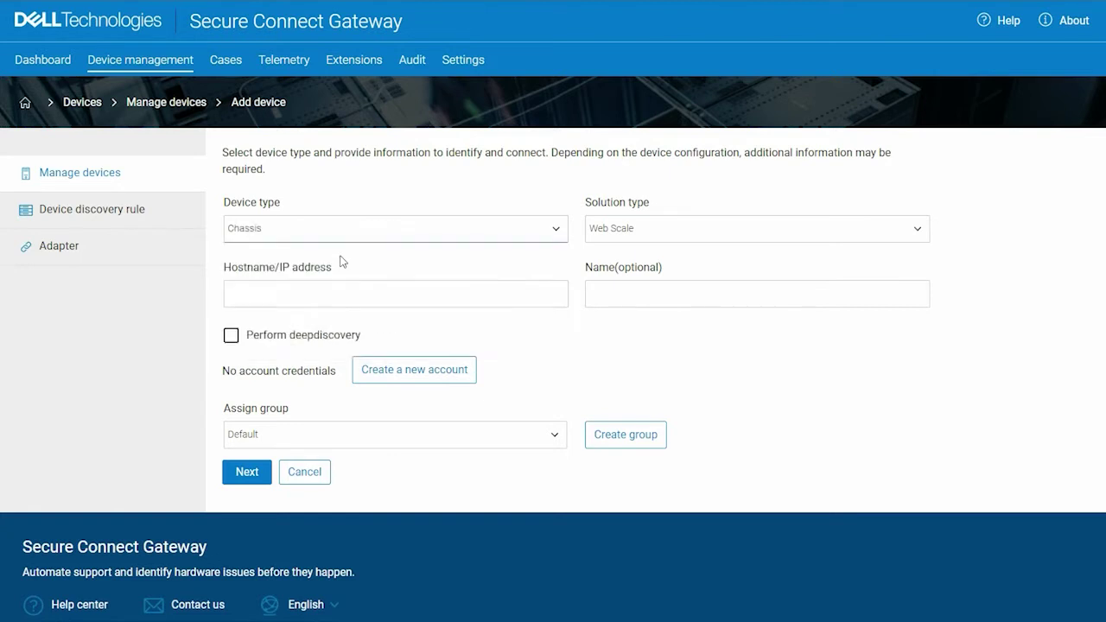
{"action": "left_click", "coordinate": [355, 299]}
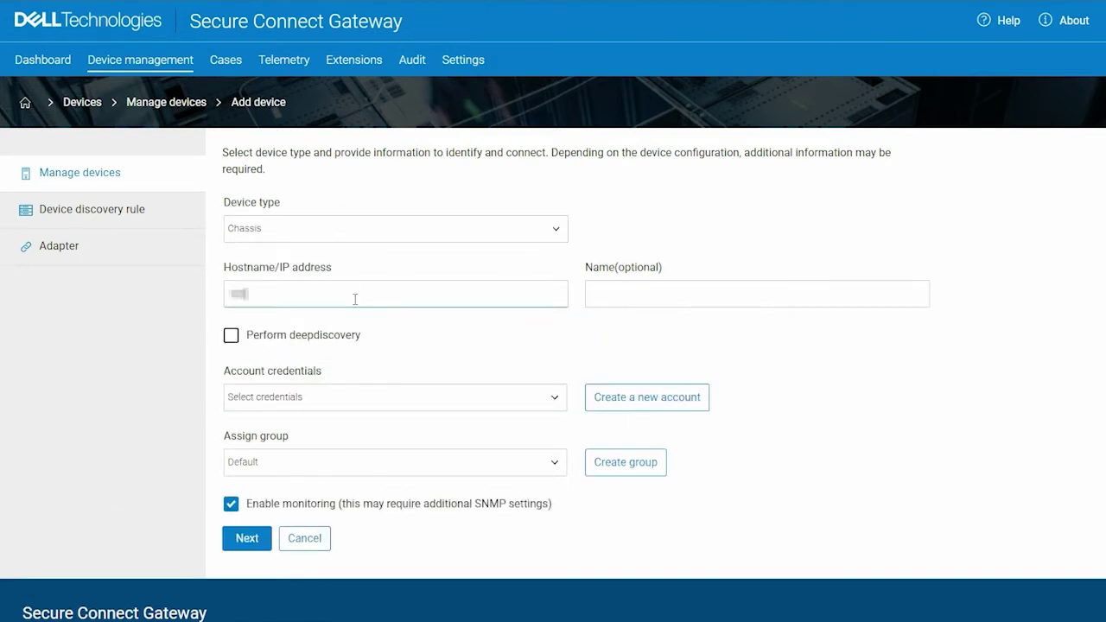
{"action": "type", "text": ".28.15.4"}
{"action": "left_click", "coordinate": [766, 296]}
{"action": "type", "text": "Chassis"}
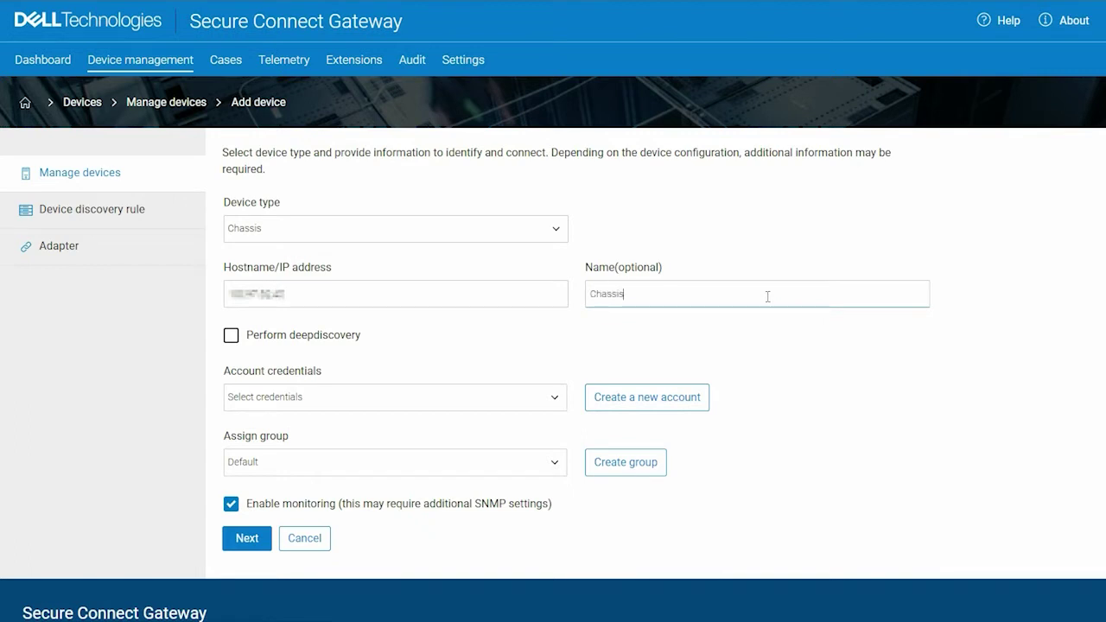
{"action": "type", "text": " Site A"}
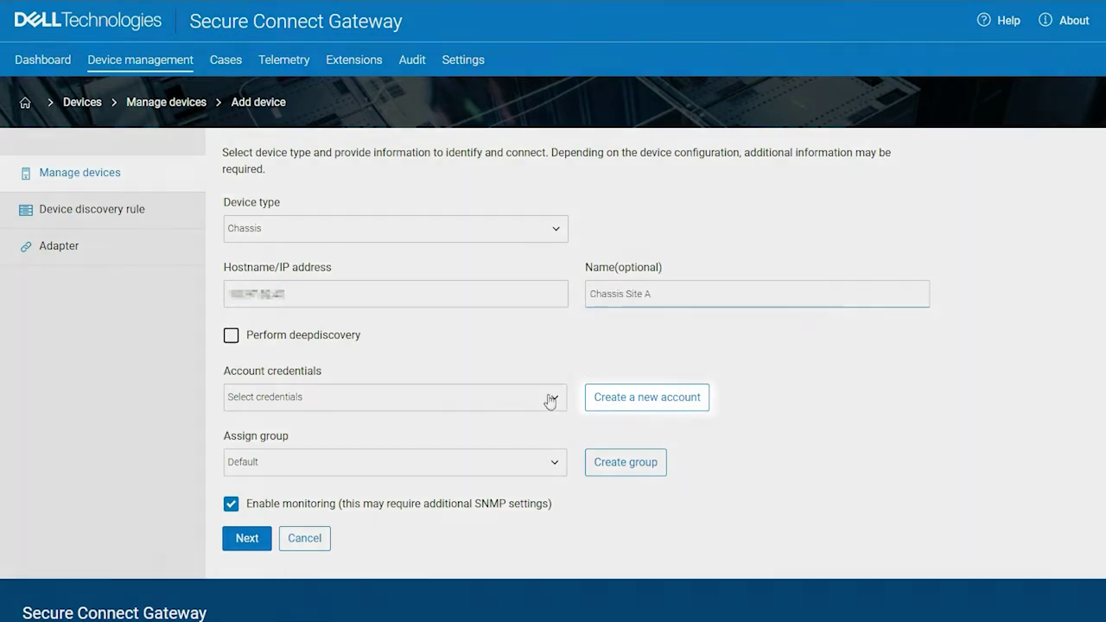
- Assign the Chassis account credentials with deep discovery off, and submit the device
{"action": "left_click", "coordinate": [548, 397]}
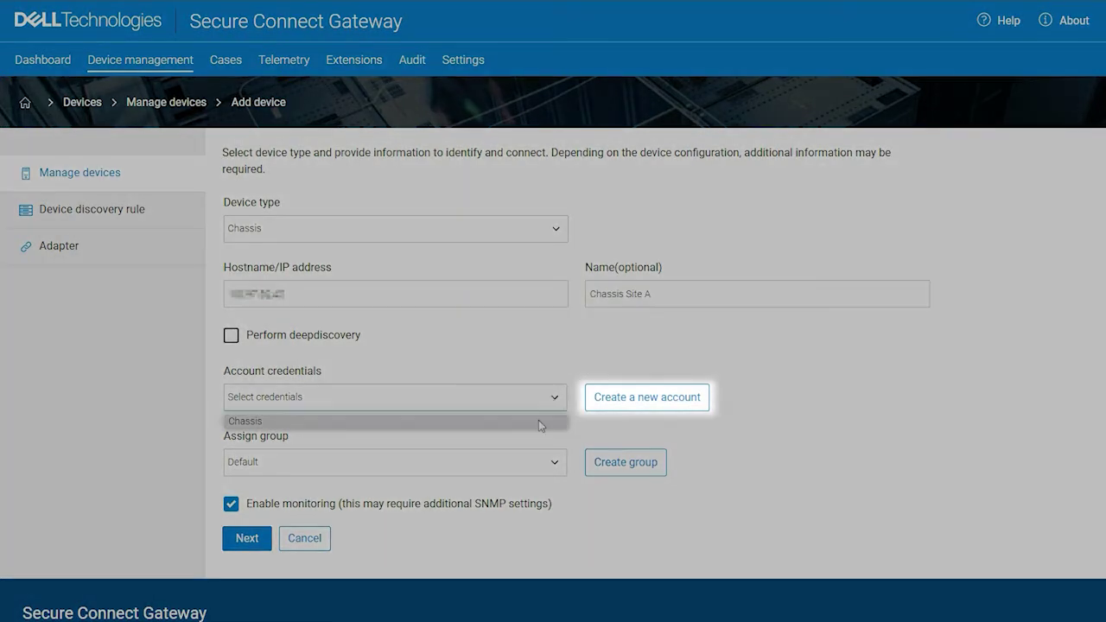
{"action": "left_click", "coordinate": [538, 421]}
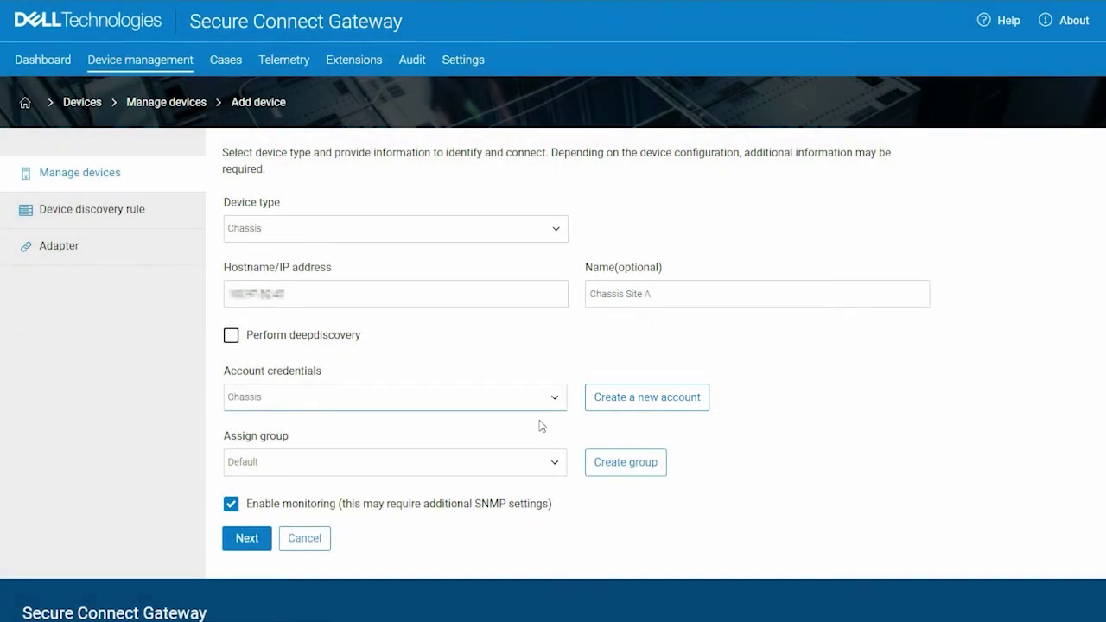
{"action": "left_click", "coordinate": [355, 340]}
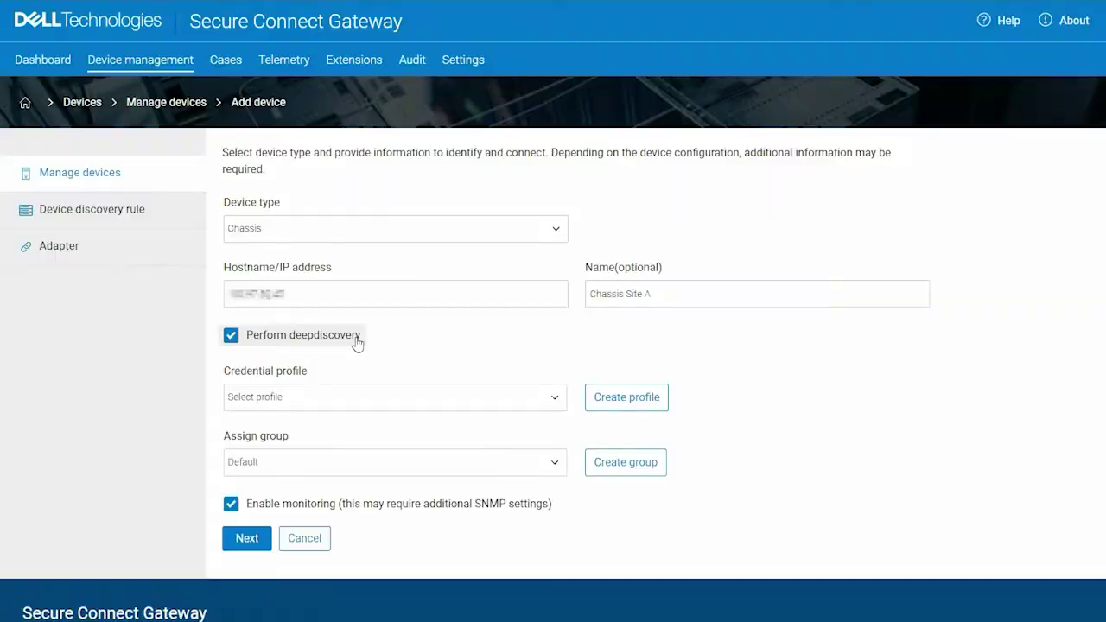
{"action": "left_click", "coordinate": [359, 341]}
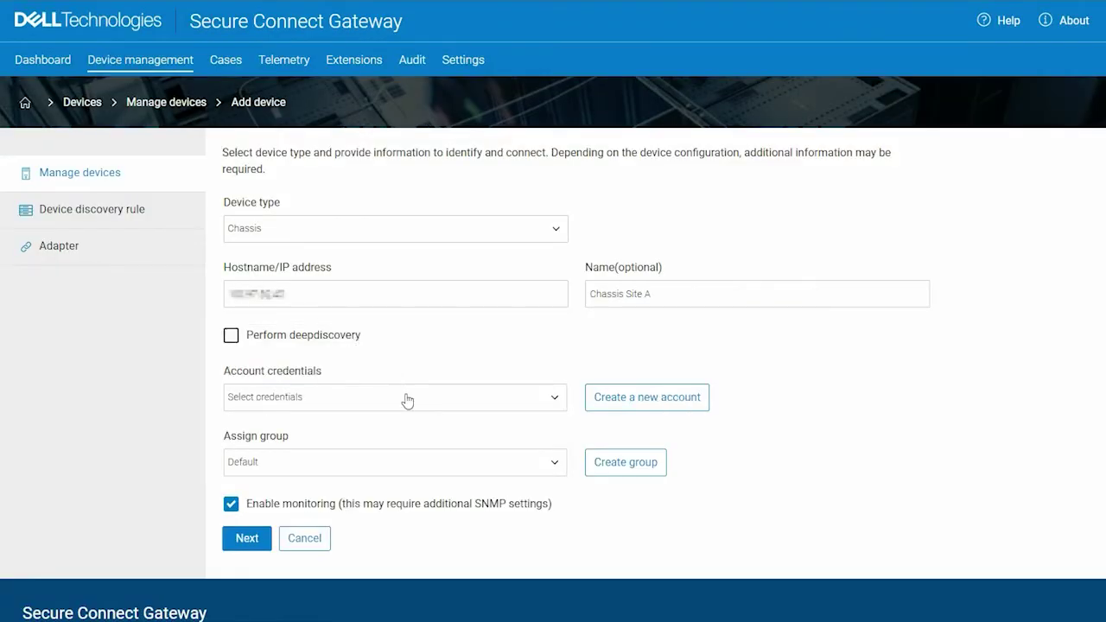
{"action": "left_click", "coordinate": [408, 400]}
{"action": "left_click", "coordinate": [420, 425]}
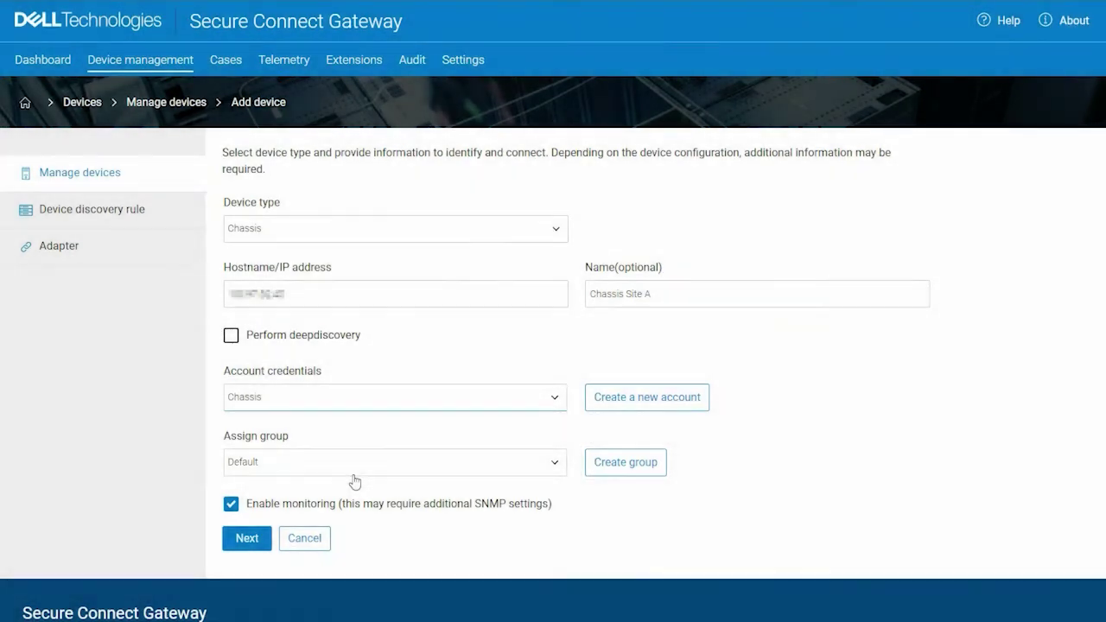
{"action": "left_click", "coordinate": [245, 539]}
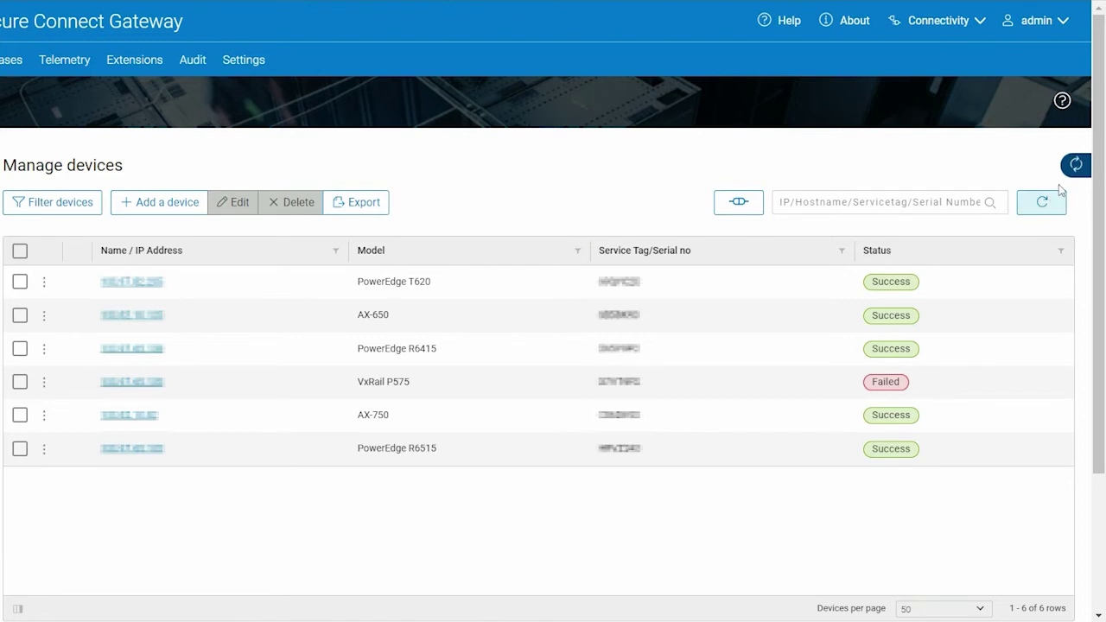
- Check the device-addition status, refresh Manage devices, and view Chassis Site A's details
{"action": "left_click", "coordinate": [1079, 166]}
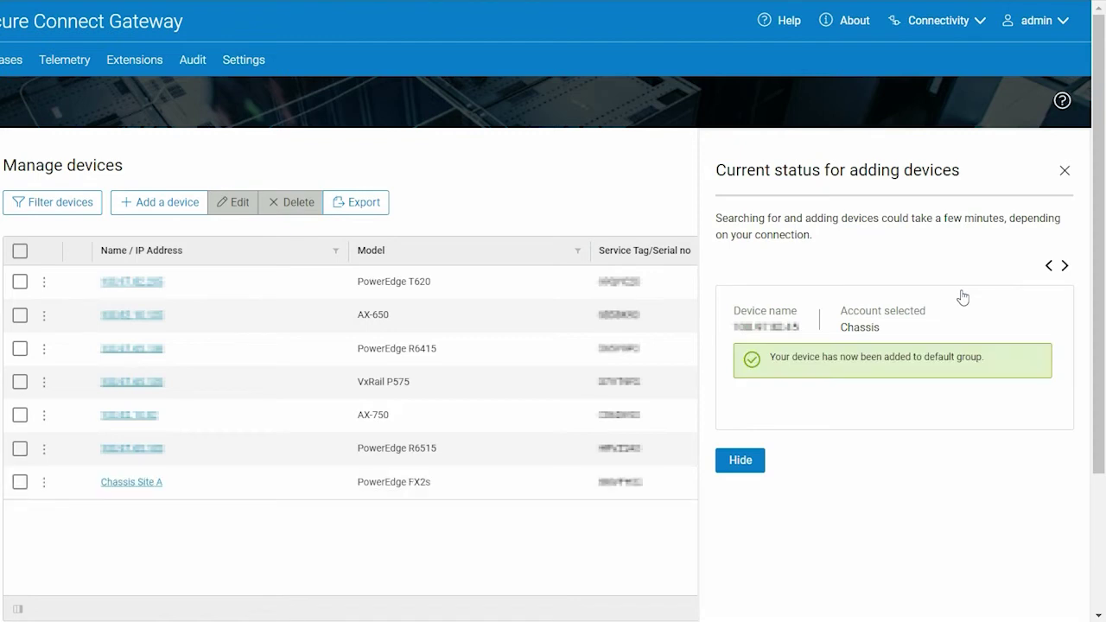
{"action": "left_click", "coordinate": [1065, 171]}
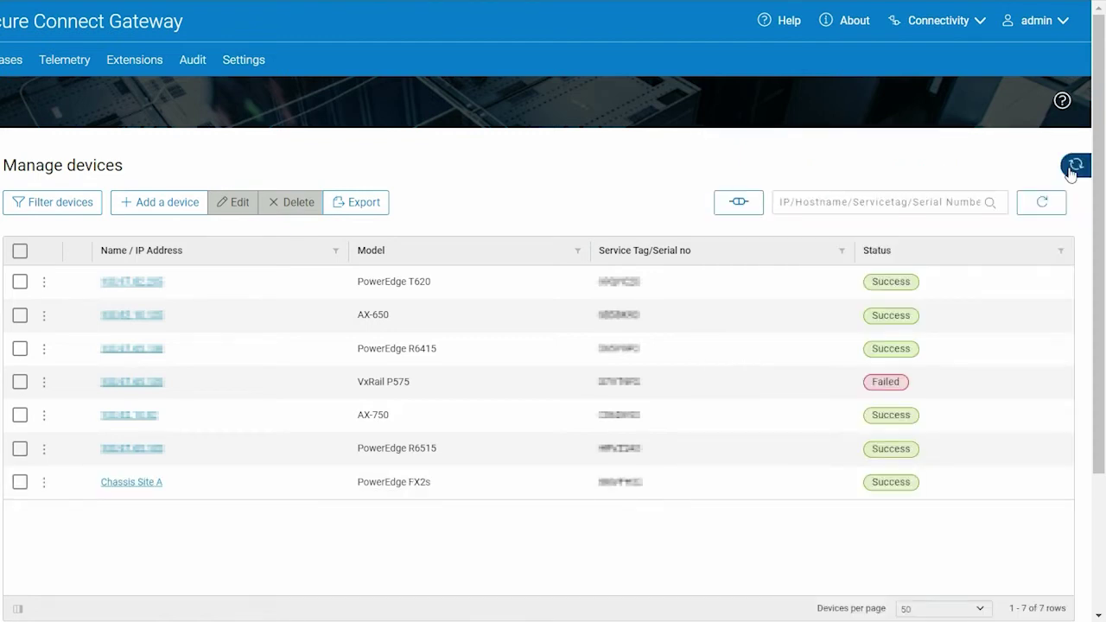
{"action": "left_click", "coordinate": [1035, 207]}
{"action": "left_click", "coordinate": [150, 483]}
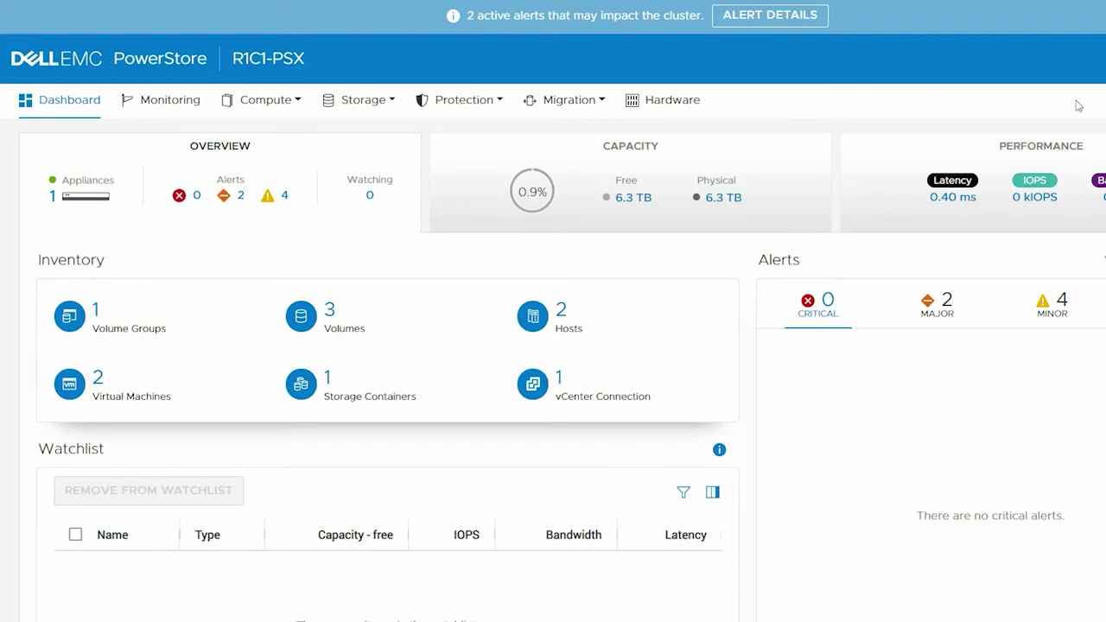
- Go from the R1C1-PSX dashboard to the cluster settings
{"action": "left_click", "coordinate": [1033, 104]}
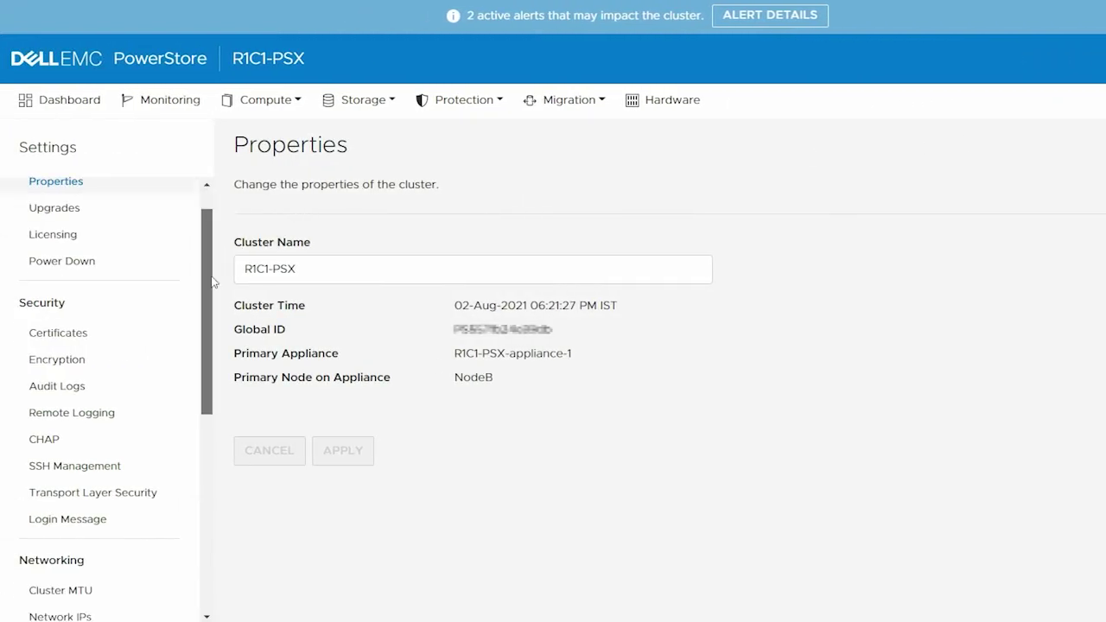
- Set the SupportAssist connection type to Enabled
{"action": "left_click_drag", "start_coordinate": [212, 254], "coordinate": [213, 427]}
{"action": "left_click", "coordinate": [99, 443]}
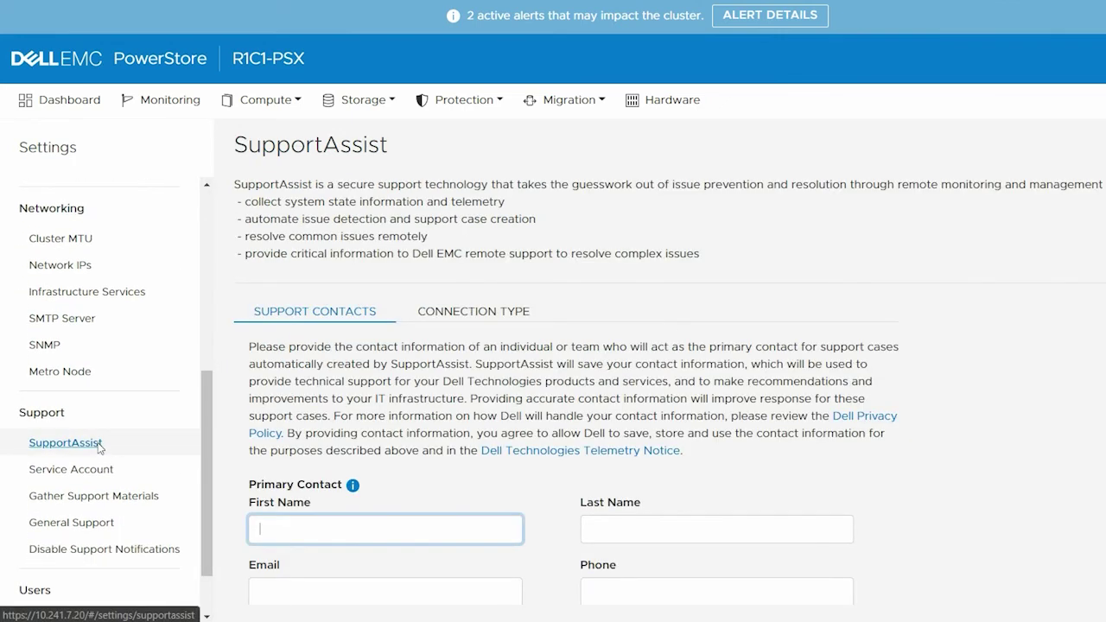
{"action": "left_click", "coordinate": [489, 314]}
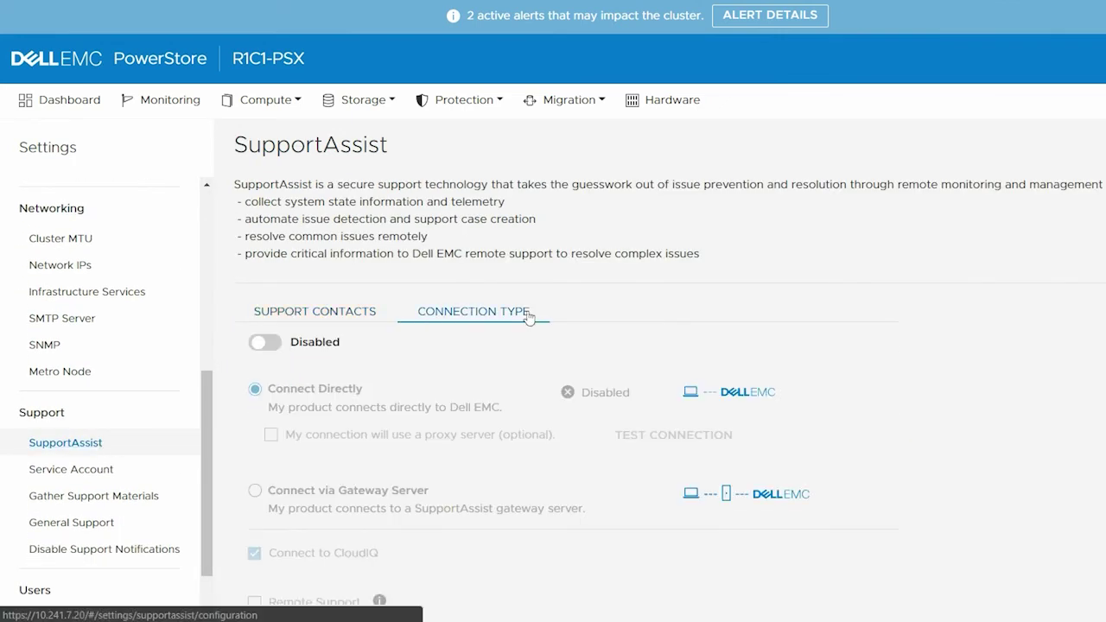
{"action": "left_click", "coordinate": [264, 343]}
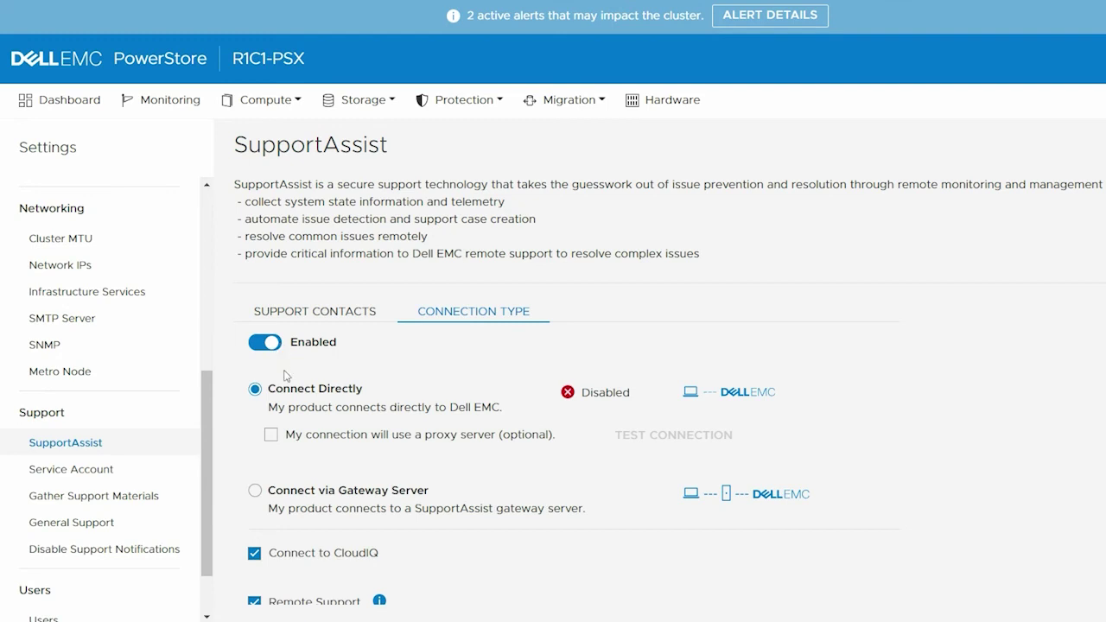
- Connect SupportAssist via gateway server 10.245.71.206 on port 9443 and apply
{"action": "left_click", "coordinate": [255, 490]}
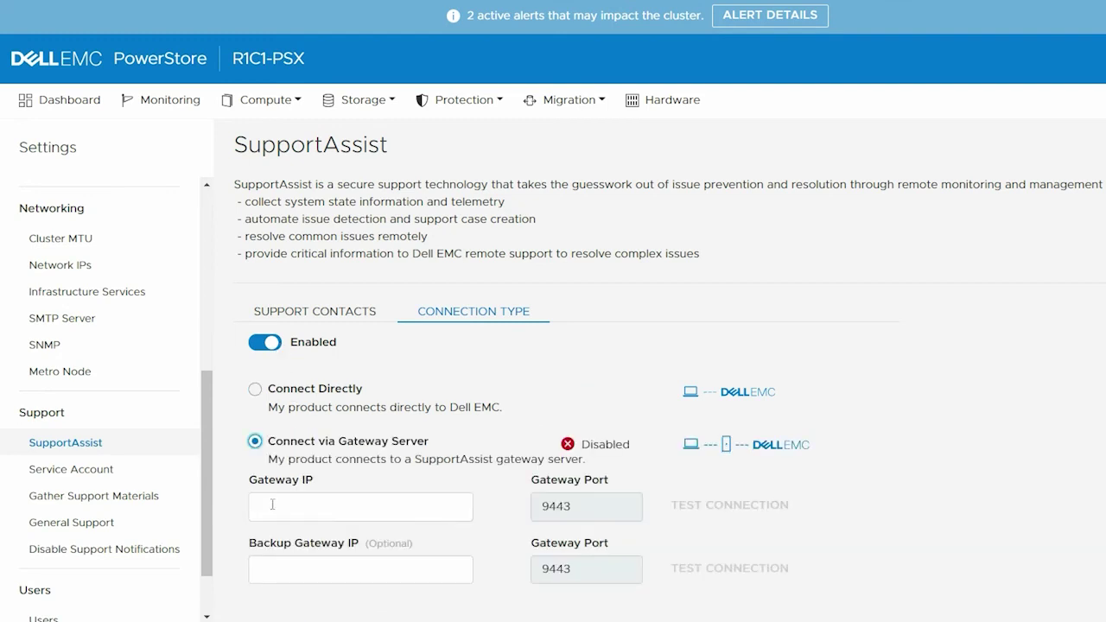
{"action": "left_click", "coordinate": [273, 506]}
{"action": "type", "text": "10.245."}
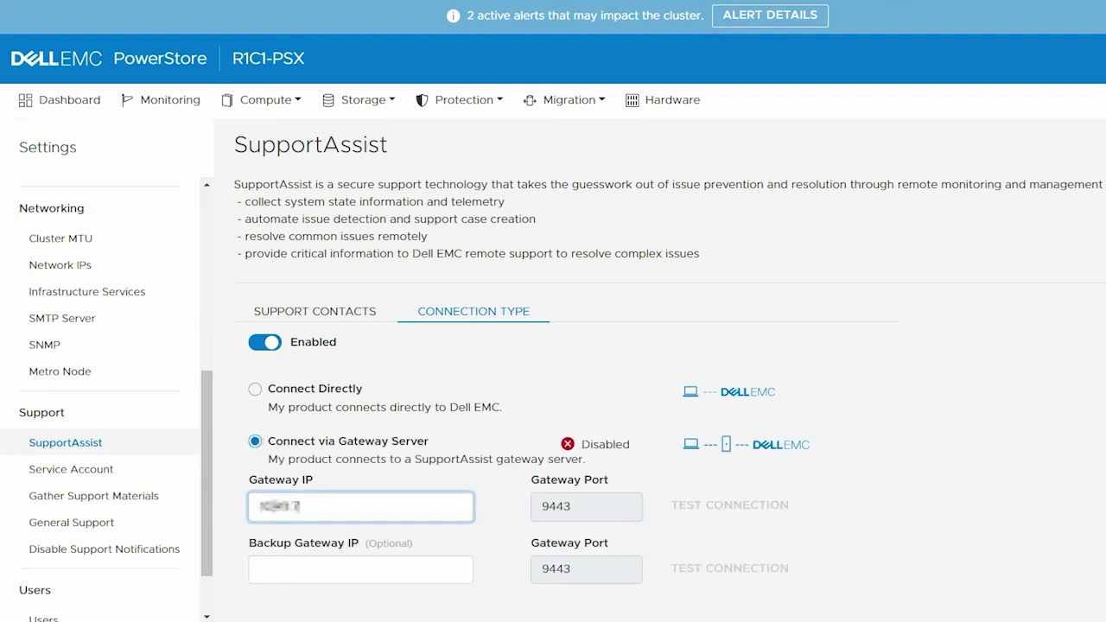
{"action": "type", "text": "71.206"}
{"action": "double_click", "coordinate": [557, 510]}
{"action": "left_click", "coordinate": [556, 507]}
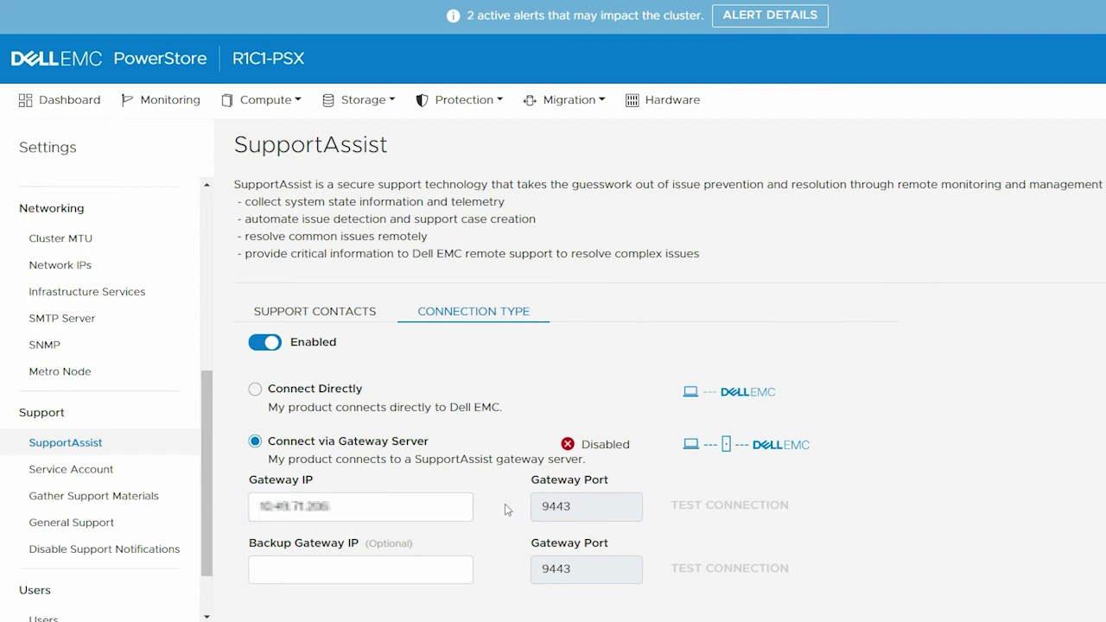
{"action": "scroll", "coordinate": [553, 450], "scroll_direction": "down", "scroll_amount": 3}
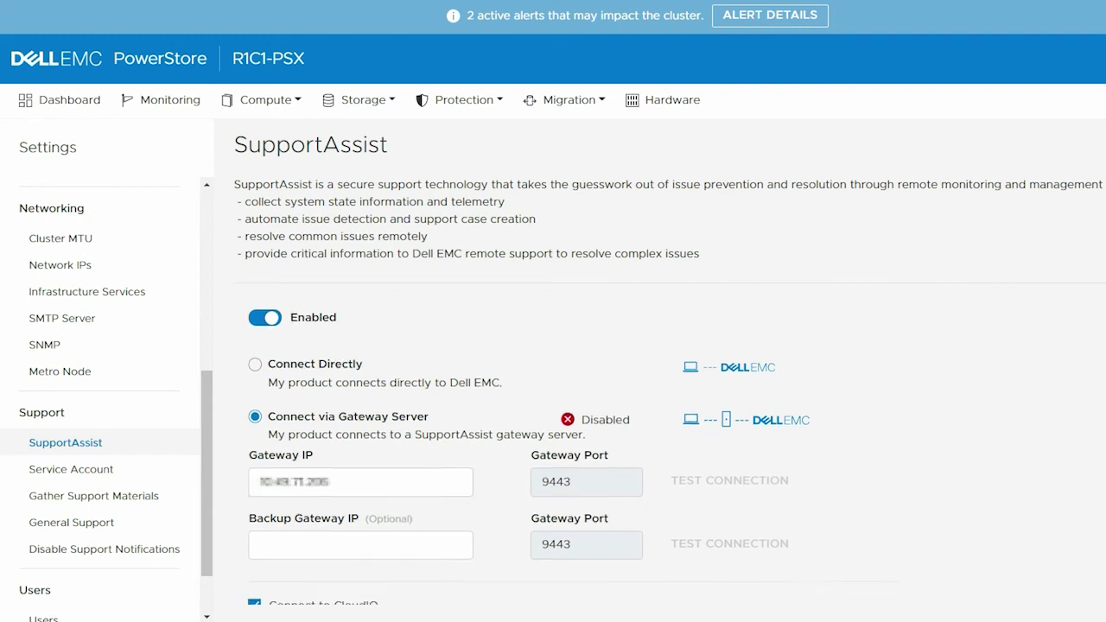
{"action": "scroll", "coordinate": [746, 515], "scroll_direction": "down", "scroll_amount": 2}
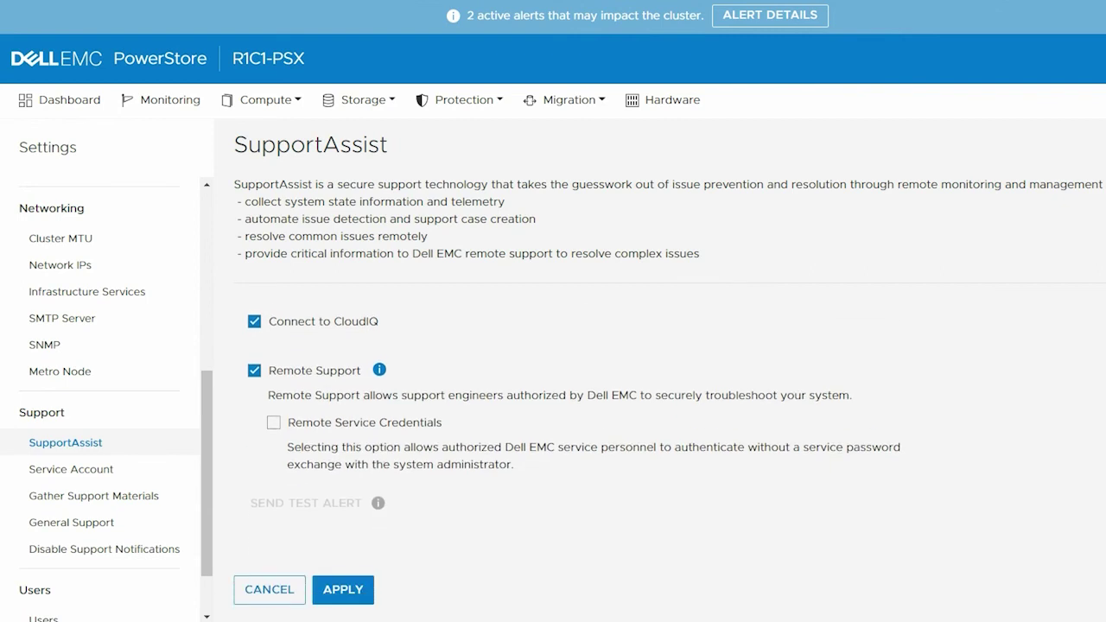
{"action": "left_click", "coordinate": [331, 596]}
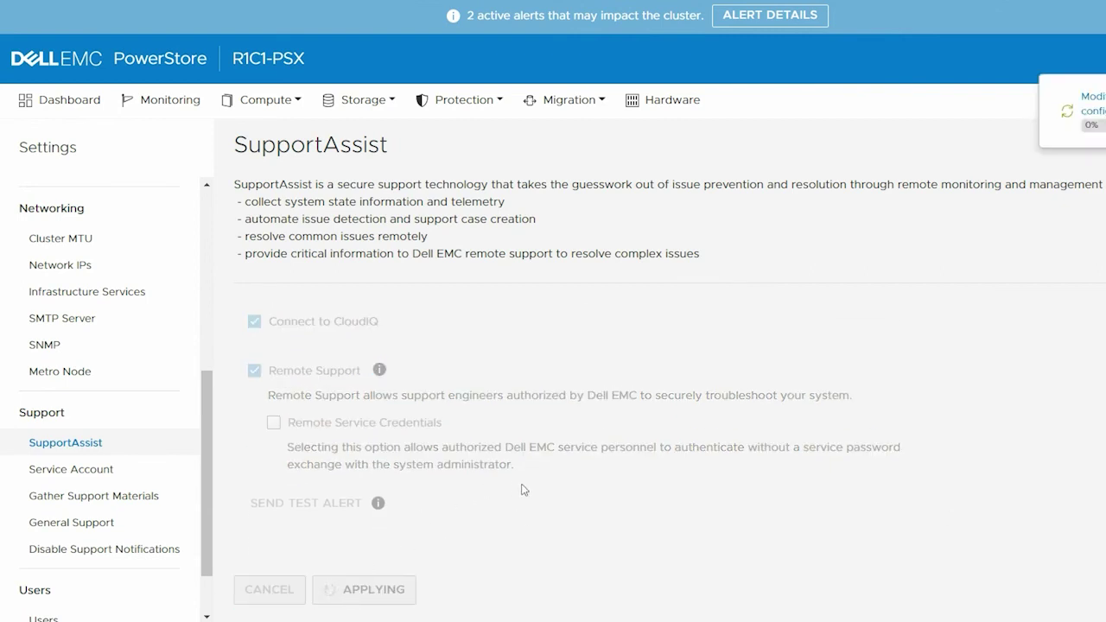